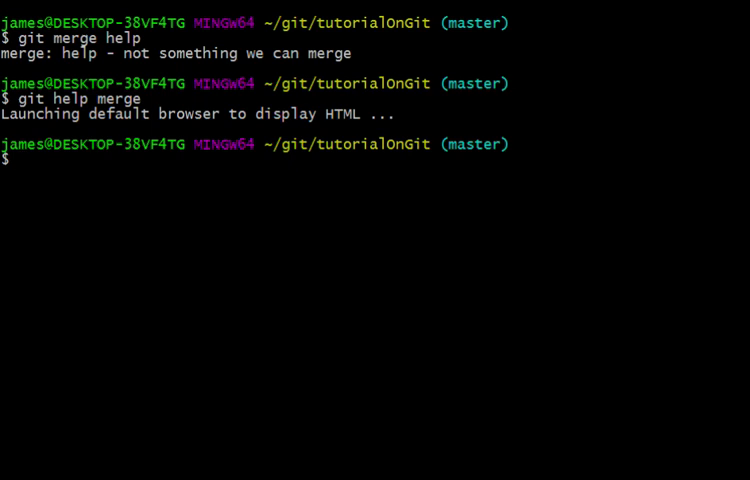
type("git meger")
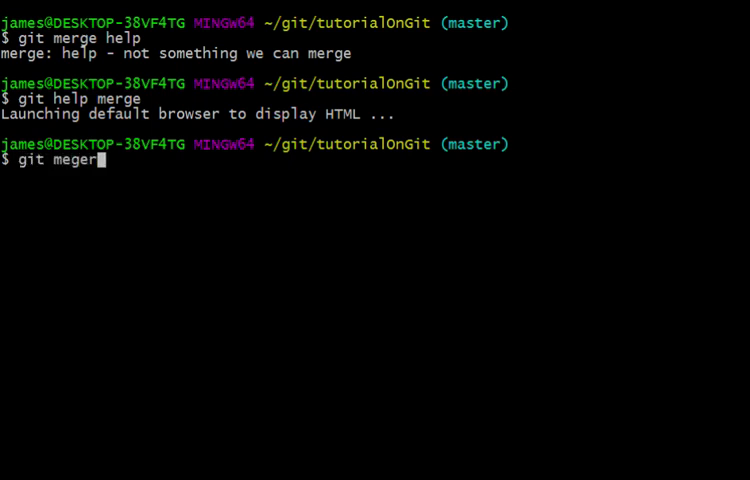
- Correct the typo and run 'git merge newBranch' to open the merge commit message
key("BackSpace")
key("BackSpace")
key("BackSpace")
type("rge ")
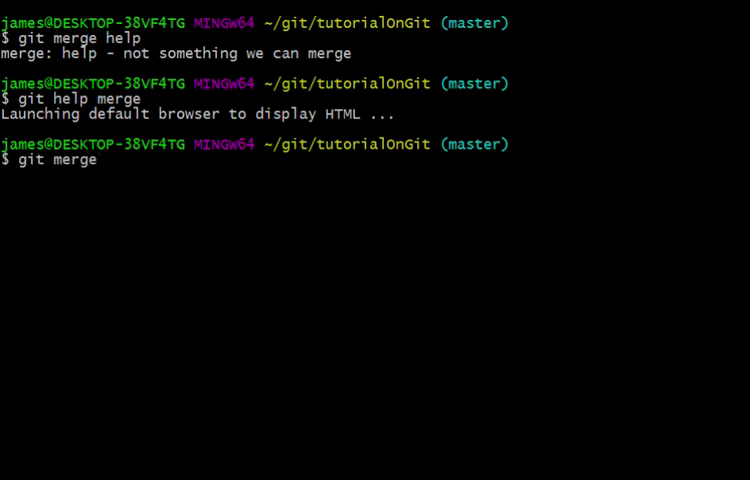
type("new")
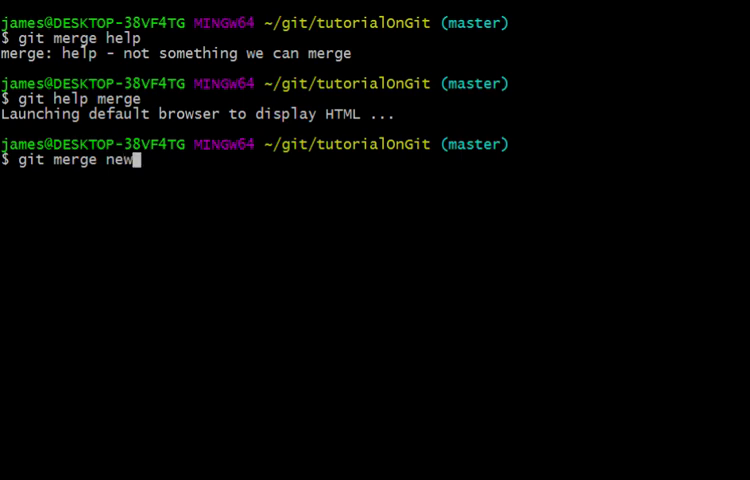
type("Branch")
key("Return")
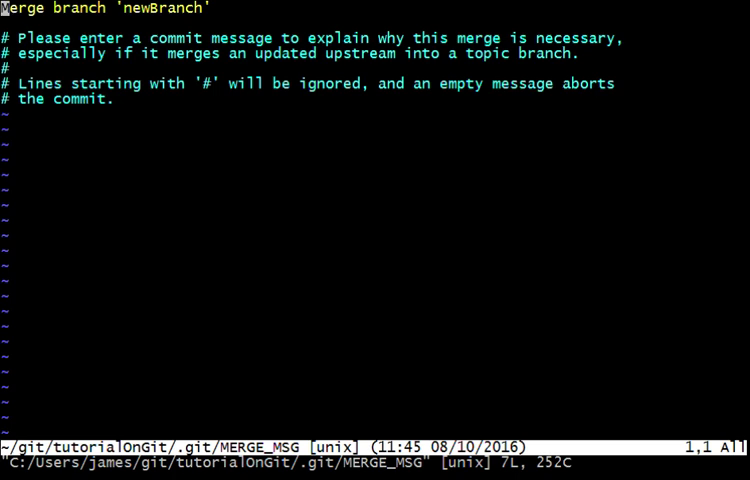
- Keep the default 'Merge branch 'newBranch'' message and save it with :wq in Vim
key("i")
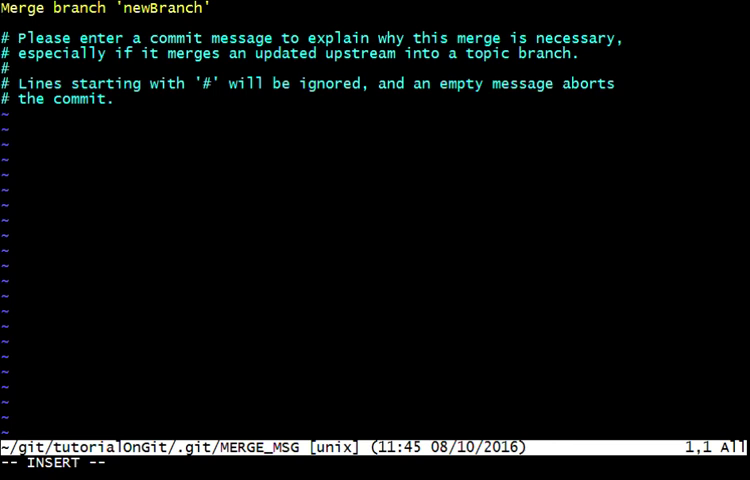
type(":")
key("BackSpace")
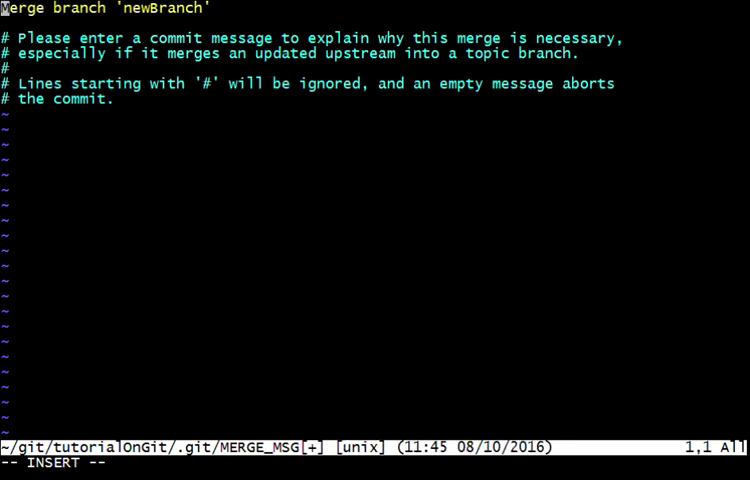
key("Escape")
type(":")
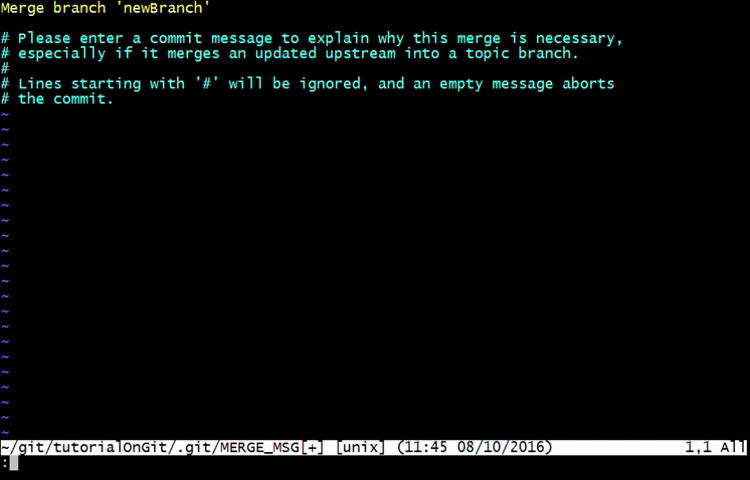
type("wq")
key("Return")
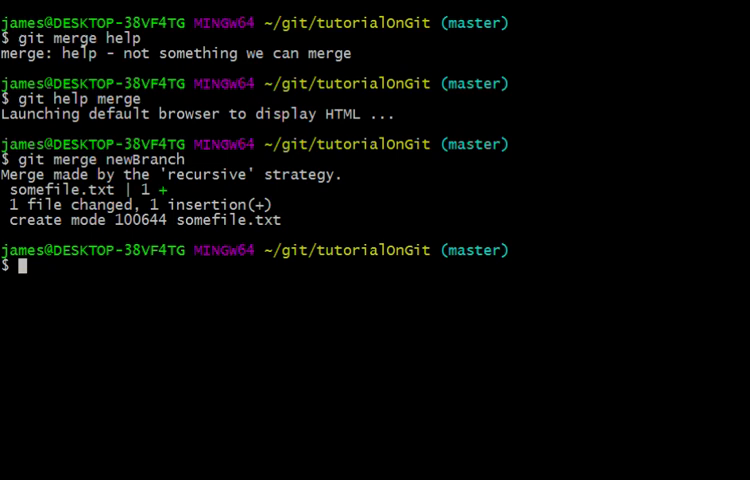
type("git st")
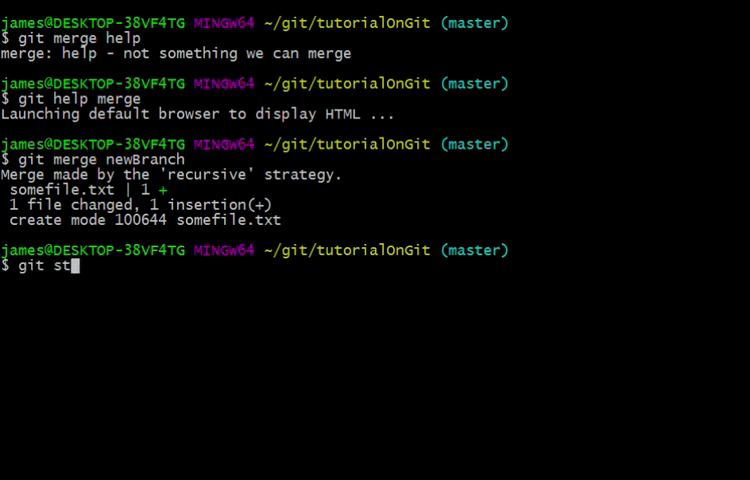
type("atus")
- Run git status to confirm master is clean and two commits ahead of origin/master
key("Return")
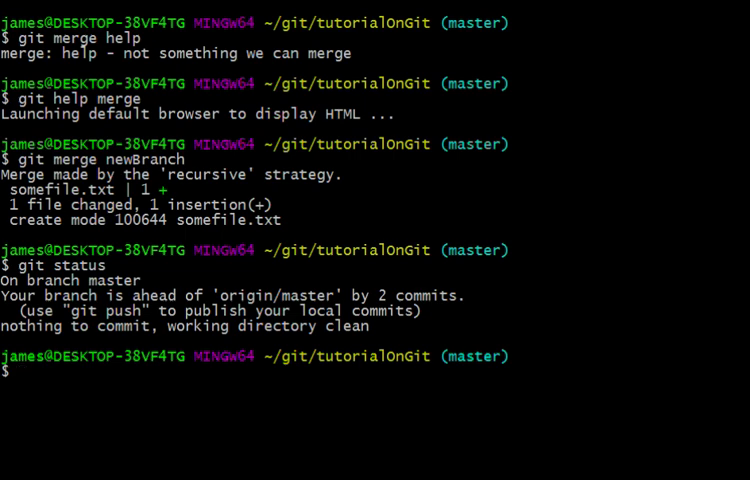
type("git push ")
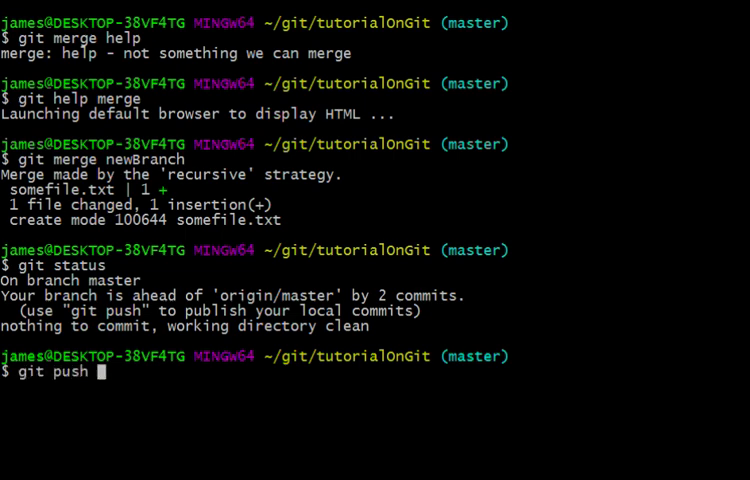
type("origin ma")
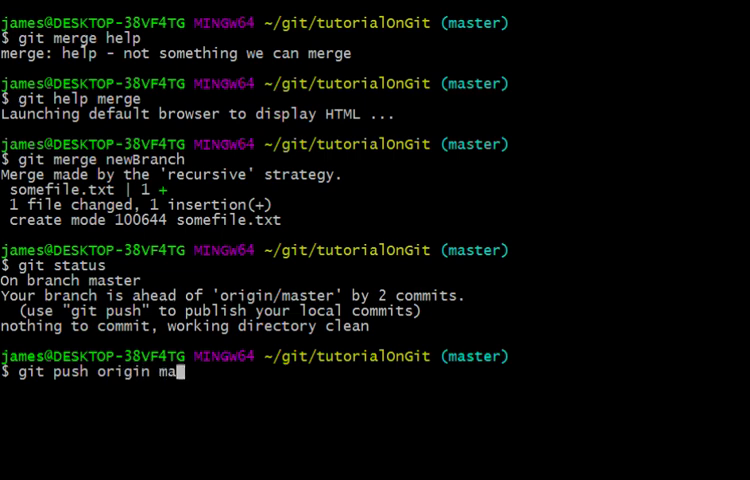
type("ster")
- Run 'git push origin master' to update the remote master from acd1adb to 9597080
key("Return")
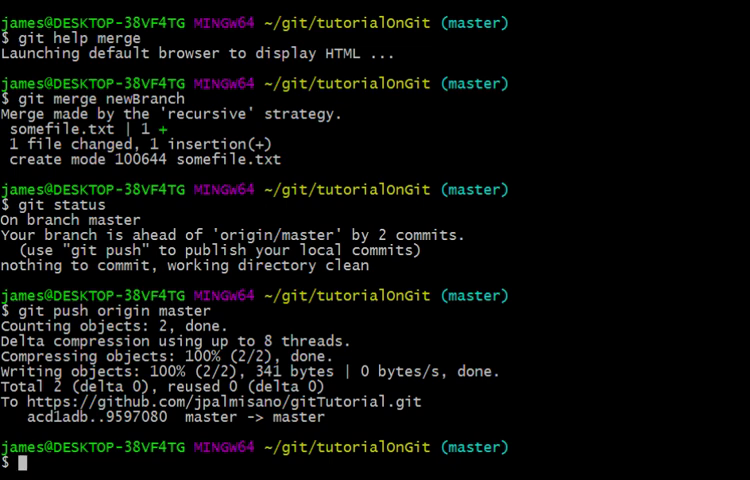
type("clear")
- Run clear to leave only a fresh tutorialOnGit prompt on master
key("Return")
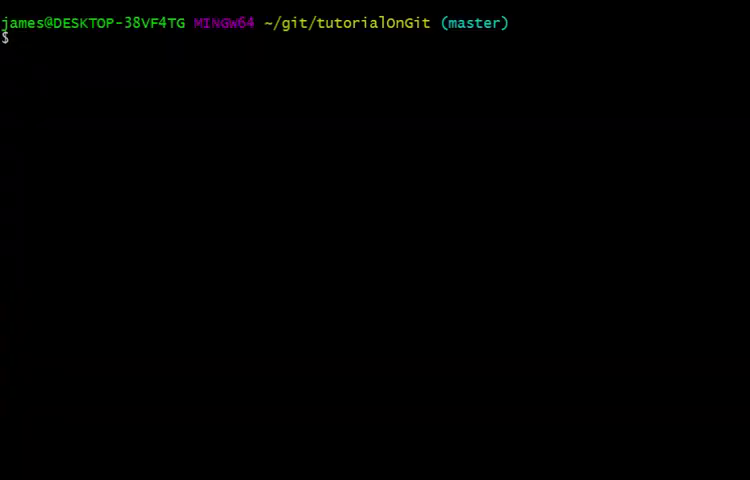